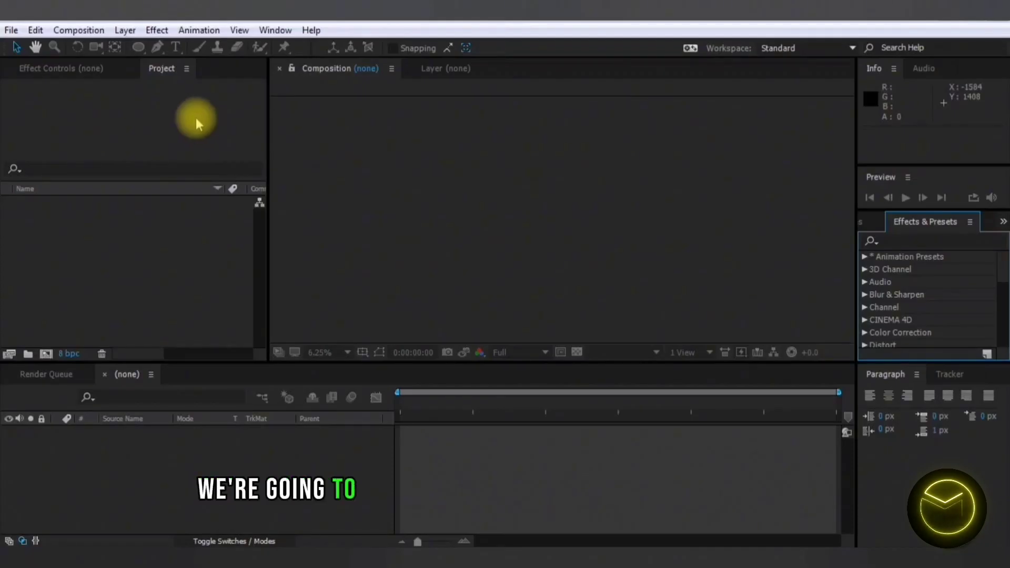
- Create a new HDTV 1080 24 composition, 1920×1080
{"action": "left_click", "coordinate": [103, 30]}
{"action": "left_click", "coordinate": [147, 53]}
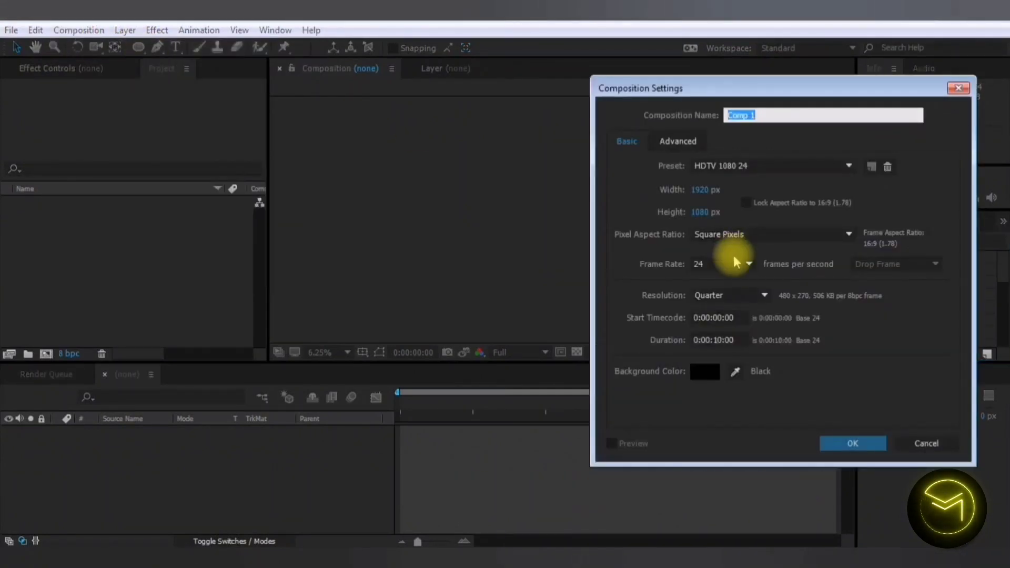
{"action": "key", "text": "Return"}
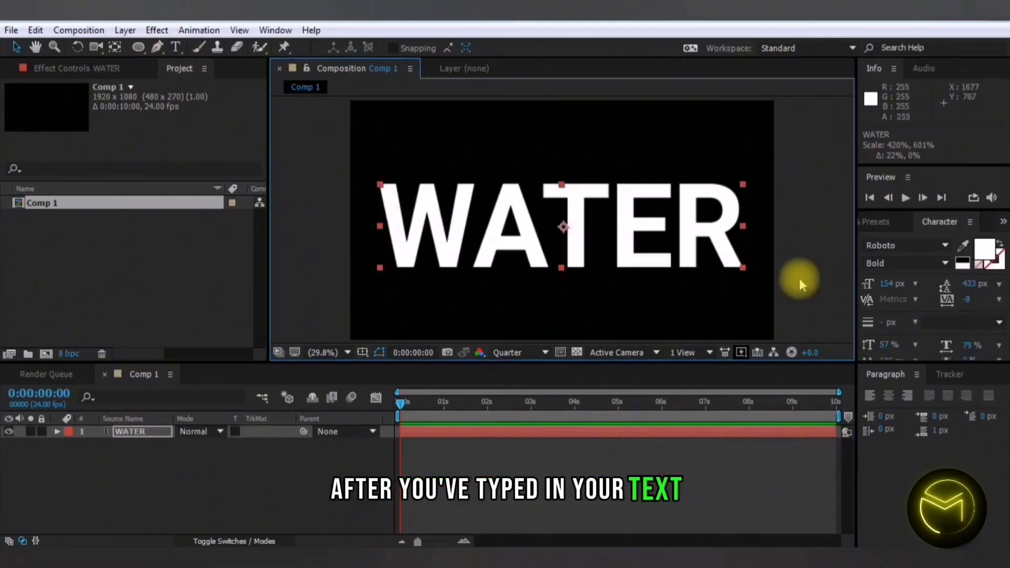
- Give the WATER text a 1 px stroke and a pure white FFFFFF fill
{"action": "left_click", "coordinate": [916, 323]}
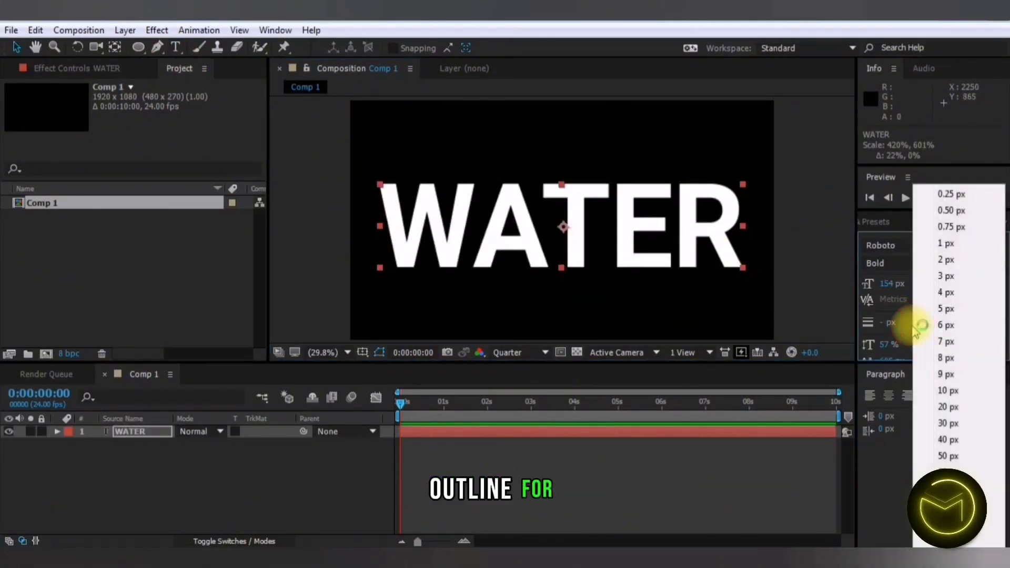
{"action": "left_click", "coordinate": [963, 262]}
{"action": "left_click", "coordinate": [891, 270]}
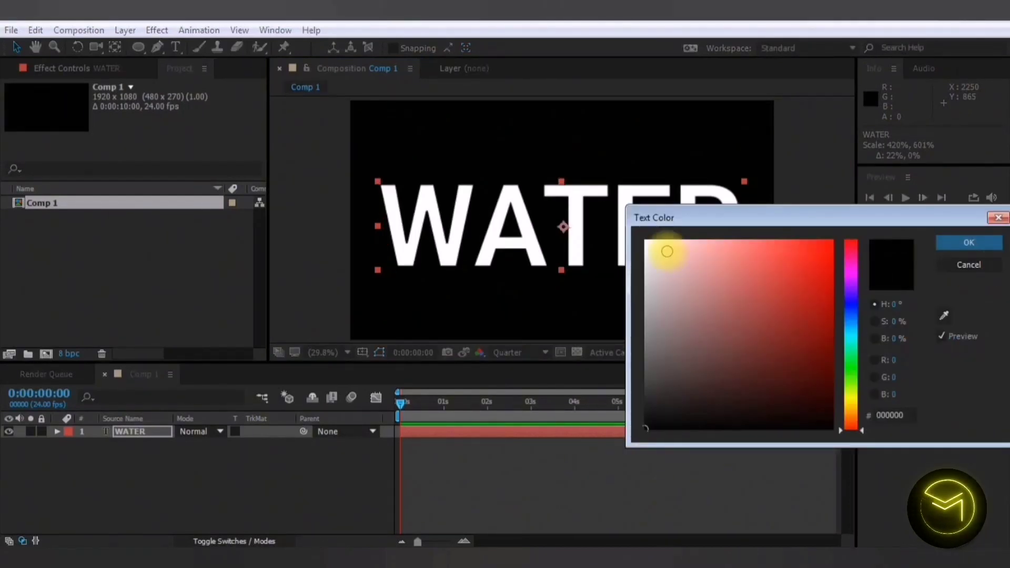
{"action": "left_click_drag", "start_coordinate": [665, 247], "coordinate": [620, 225]}
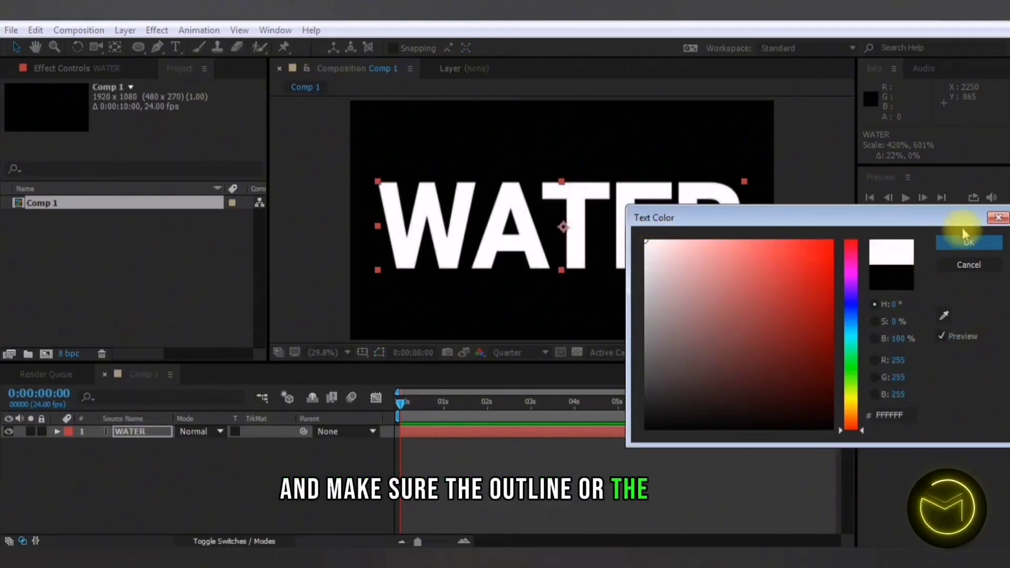
{"action": "left_click", "coordinate": [977, 251]}
- Duplicate the WATER text layer with Ctrl+D
{"action": "left_click", "coordinate": [162, 446]}
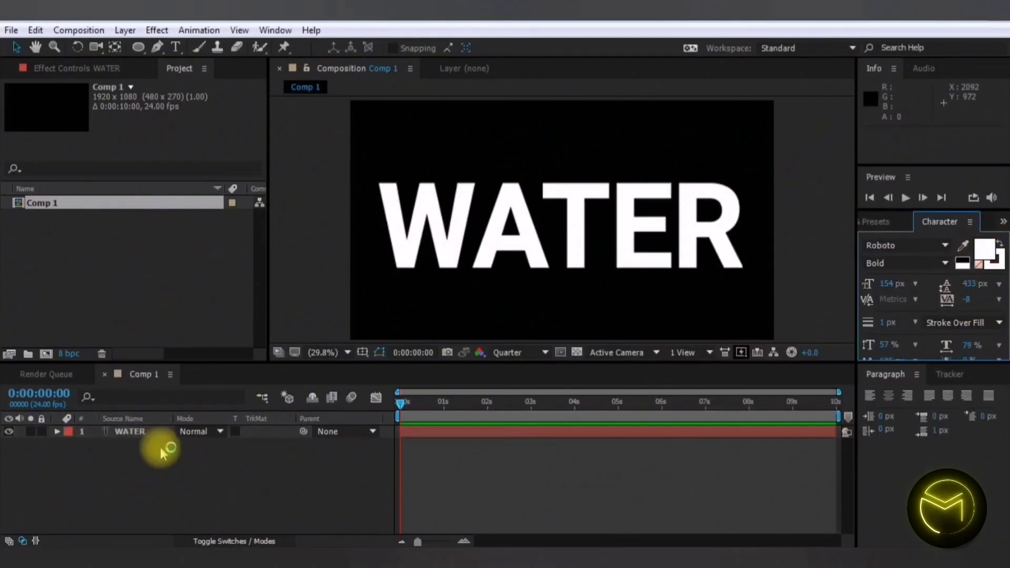
{"action": "left_click", "coordinate": [139, 439]}
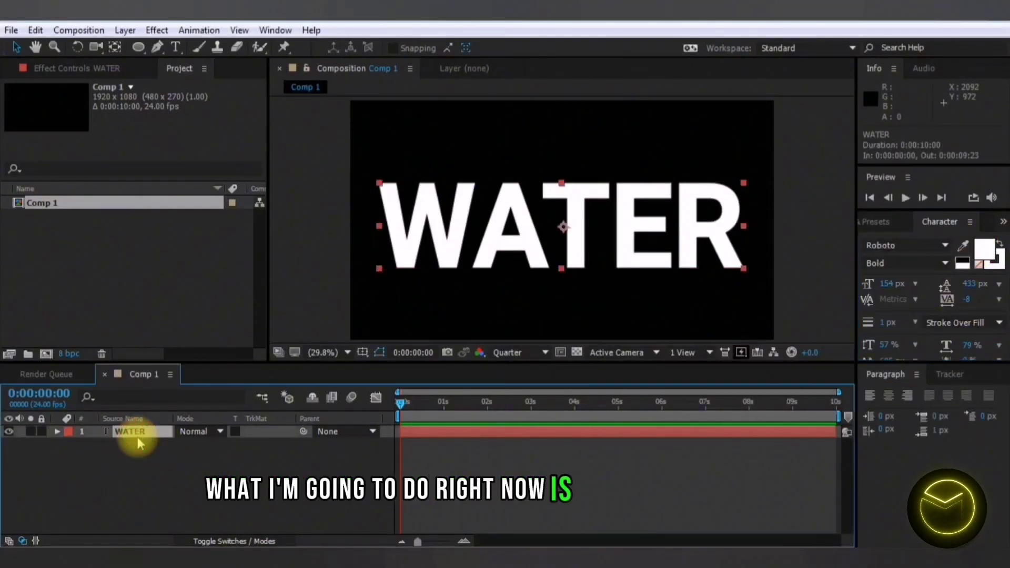
{"action": "key", "text": "ctrl+d"}
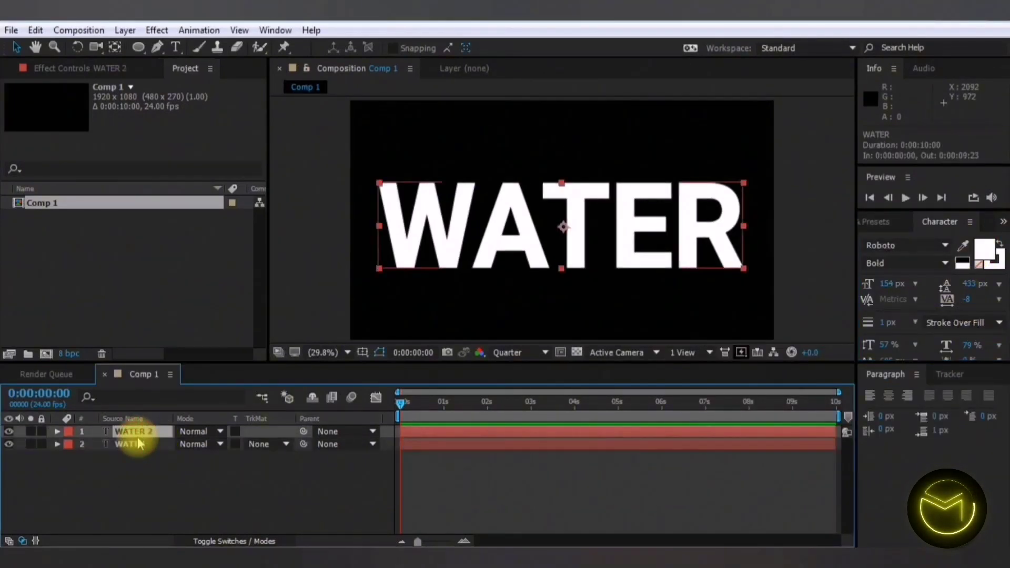
- Change the original WATER layer's fill colour to black
{"action": "left_click", "coordinate": [99, 443]}
{"action": "left_click", "coordinate": [125, 445]}
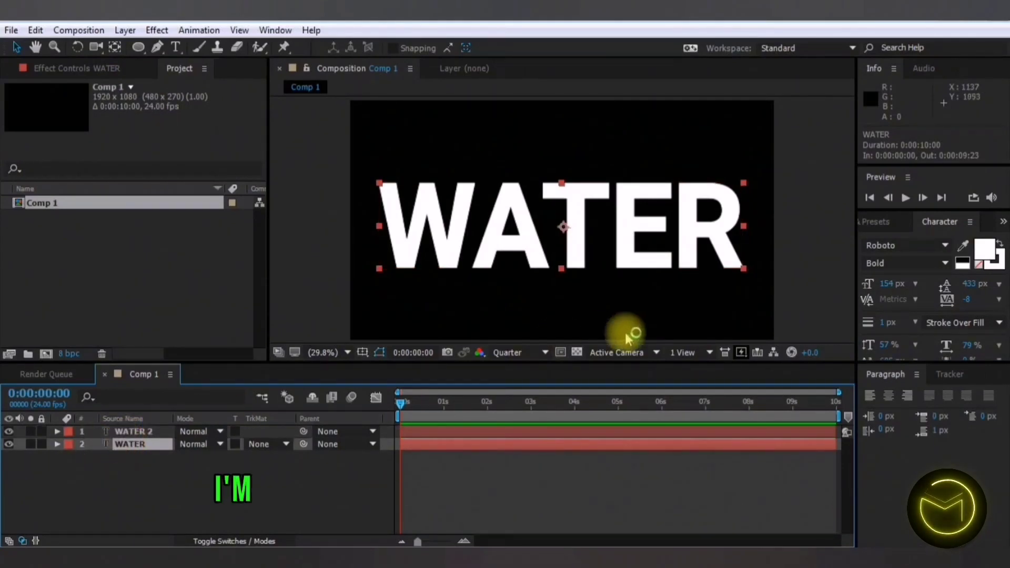
{"action": "left_click", "coordinate": [983, 249]}
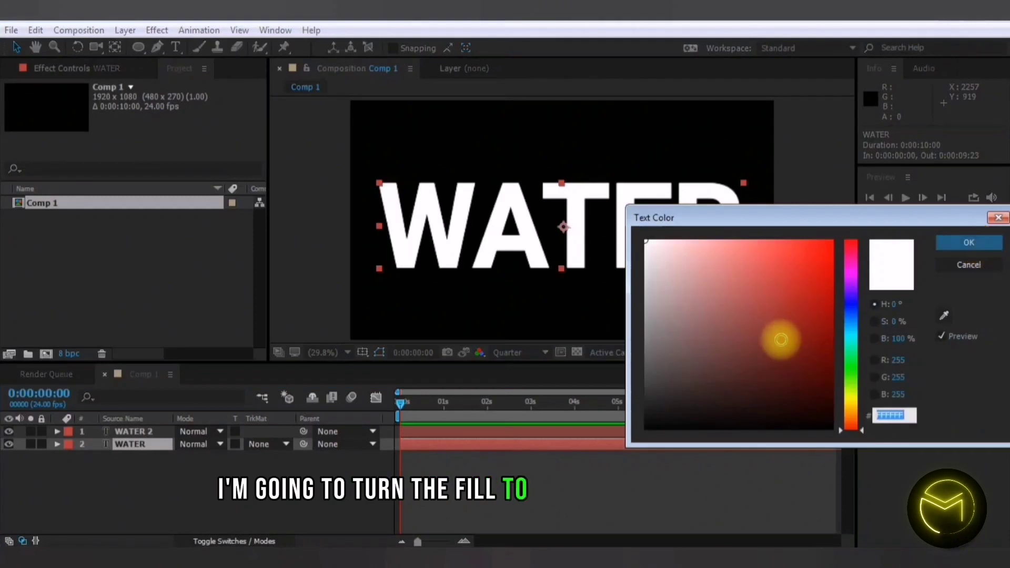
{"action": "left_click_drag", "start_coordinate": [800, 386], "coordinate": [847, 446]}
{"action": "left_click", "coordinate": [969, 243]}
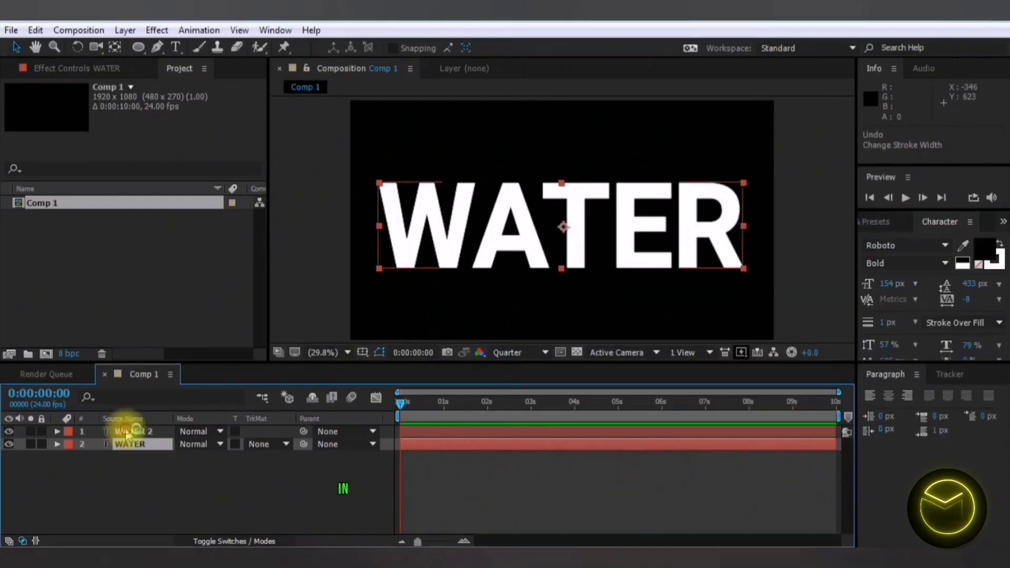
{"action": "left_click", "coordinate": [126, 433]}
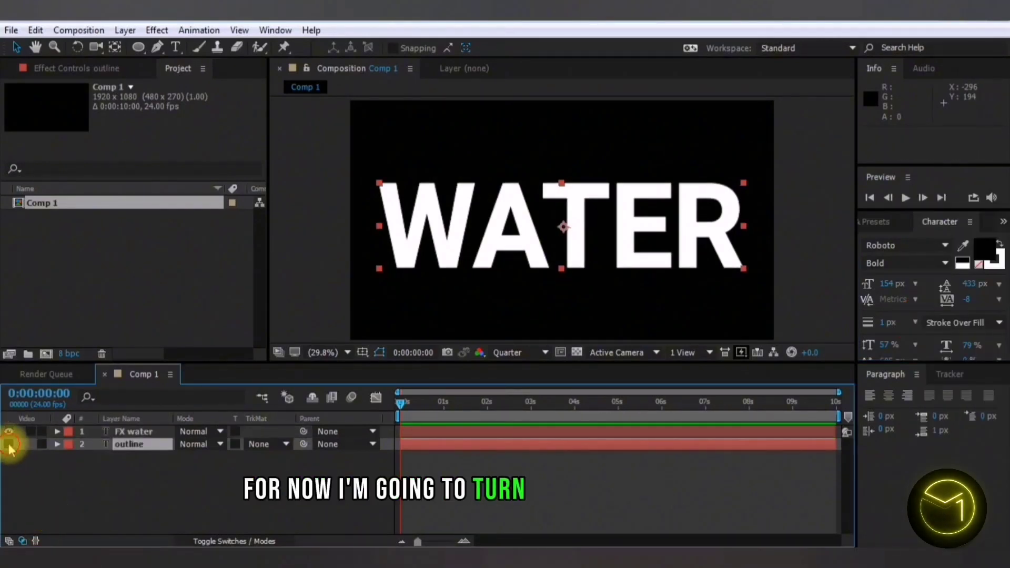
- Hide the outline layer and draw a white rectangle across the comp's lower part with a centred anchor point
{"action": "left_click", "coordinate": [9, 445]}
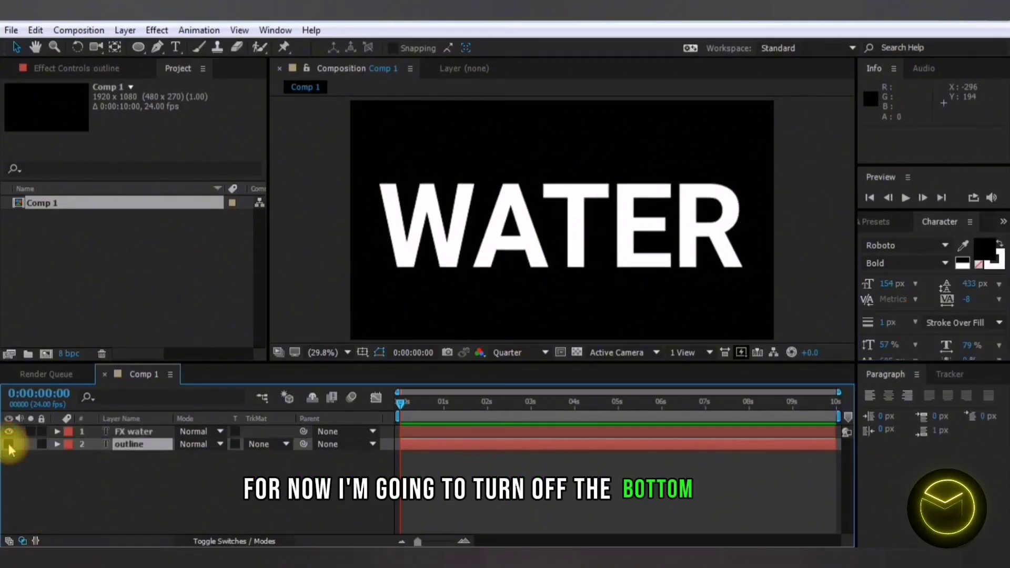
{"action": "left_click", "coordinate": [137, 433]}
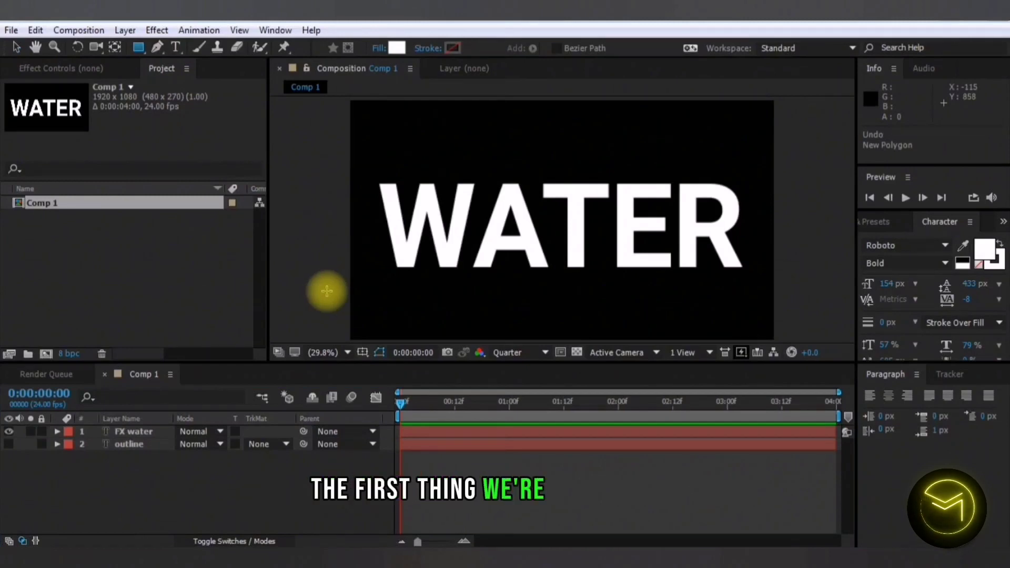
{"action": "left_click_drag", "start_coordinate": [329, 282], "coordinate": [688, 332]}
{"action": "left_click_drag", "start_coordinate": [759, 343], "coordinate": [793, 354]}
{"action": "key", "text": "v"}
{"action": "key", "text": "ctrl+alt+Home"}
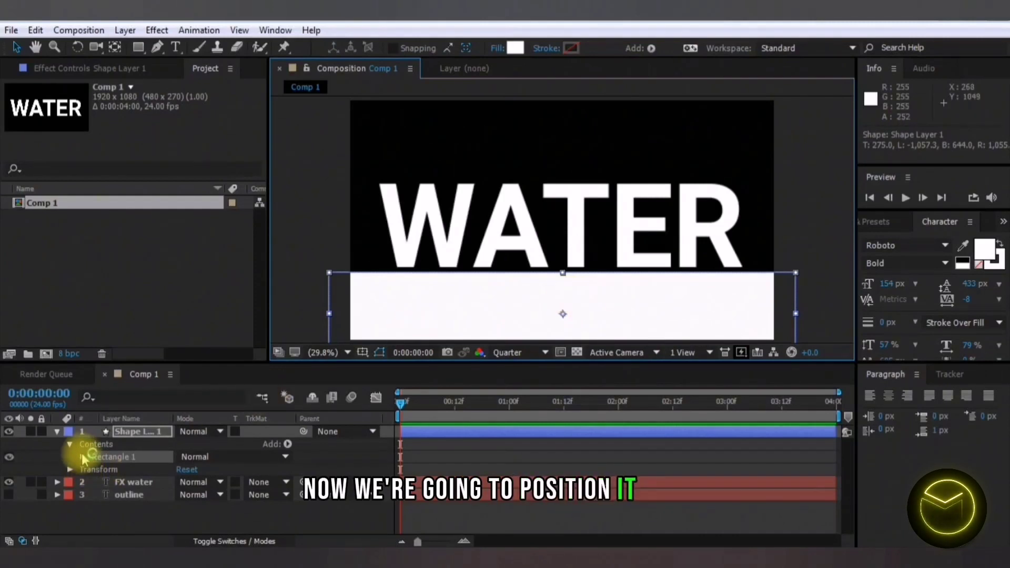
- Keyframe the rectangle's Position rising from 960,540 to 960,33.5 at 0:00:03:23
{"action": "left_click", "coordinate": [70, 469]}
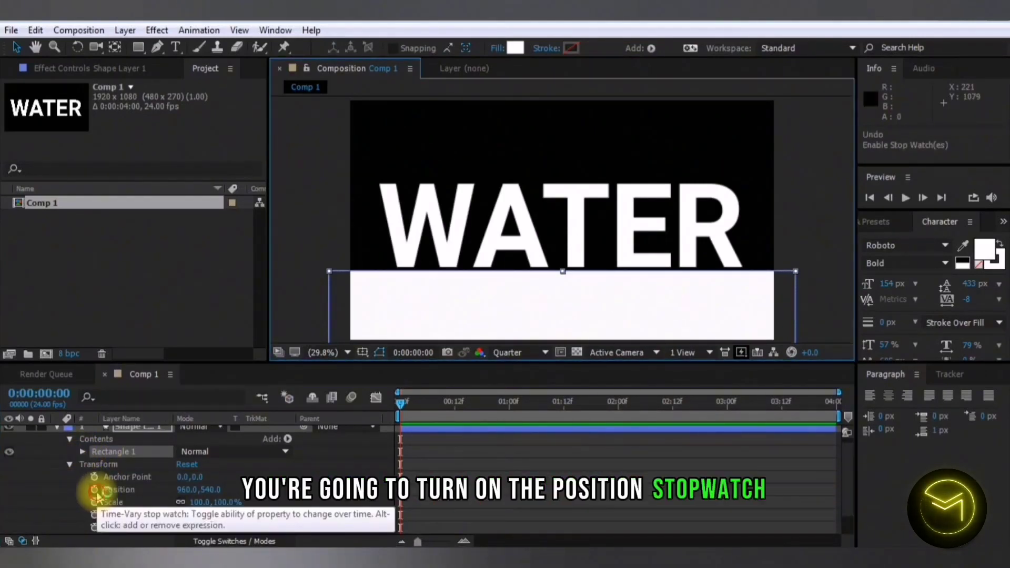
{"action": "left_click", "coordinate": [94, 489]}
{"action": "left_click", "coordinate": [829, 403]}
{"action": "left_click_drag", "start_coordinate": [561, 297], "coordinate": [555, 183]}
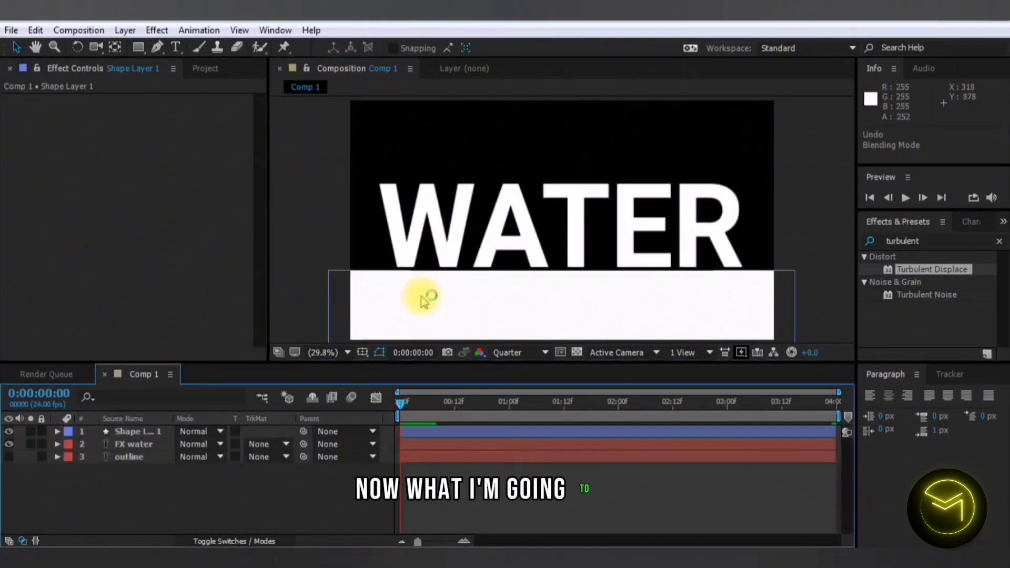
- Set FX water's Track Matte to Alpha Matte "Shape Layer 1" and preview at 0:00:01:18
{"action": "left_click", "coordinate": [284, 442]}
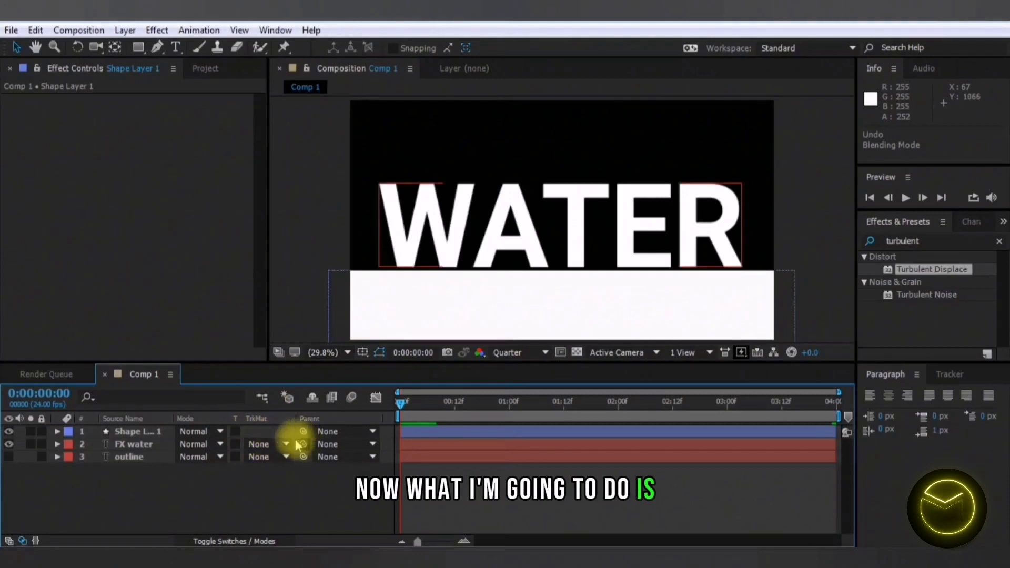
{"action": "left_click", "coordinate": [269, 445]}
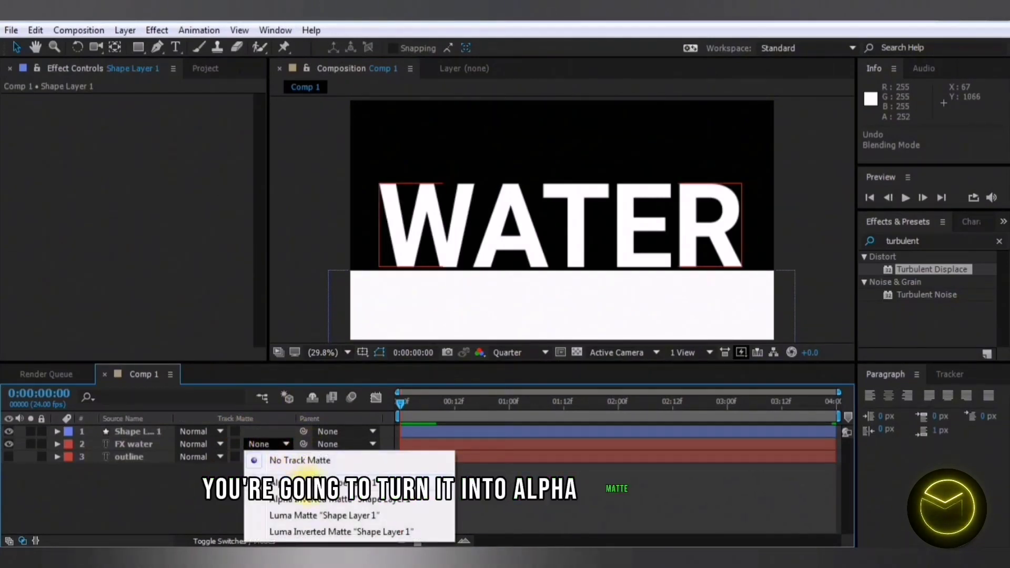
{"action": "left_click", "coordinate": [297, 482]}
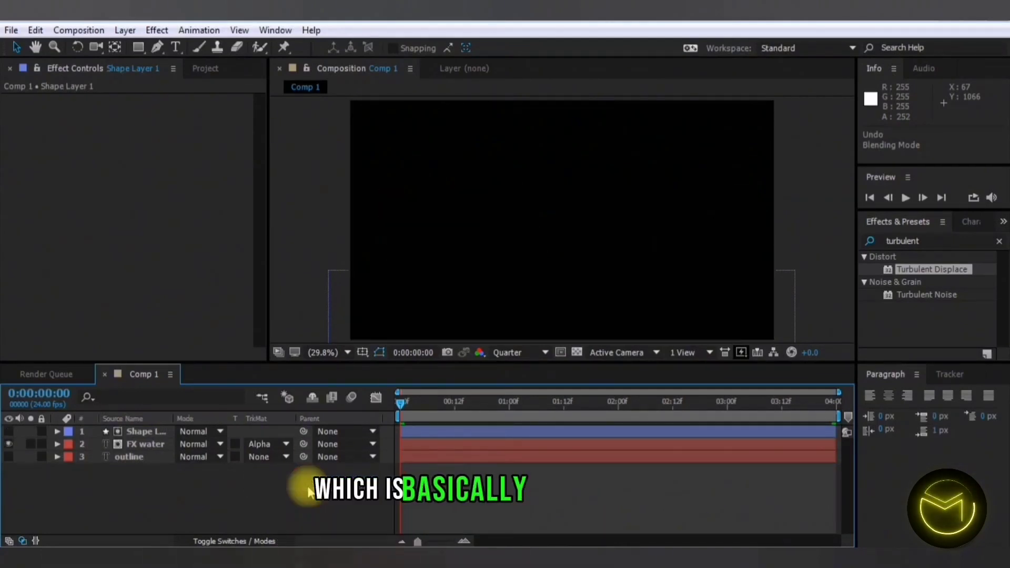
{"action": "left_click_drag", "start_coordinate": [578, 416], "coordinate": [591, 411]}
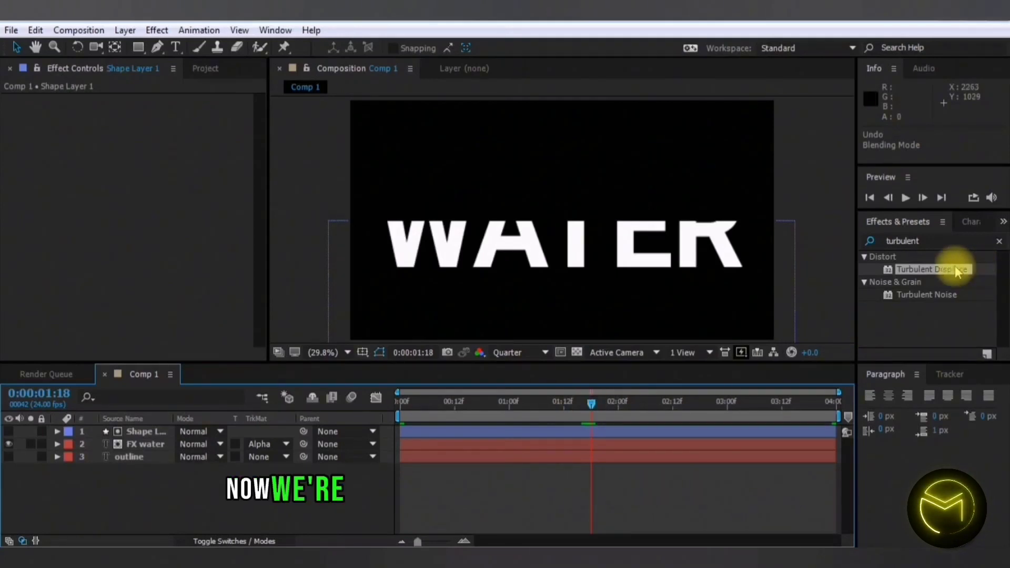
- Apply Turbulent Displace to the rectangle with Amount 150 and an Evolution expression of time*250
{"action": "left_click_drag", "start_coordinate": [956, 271], "coordinate": [160, 428]}
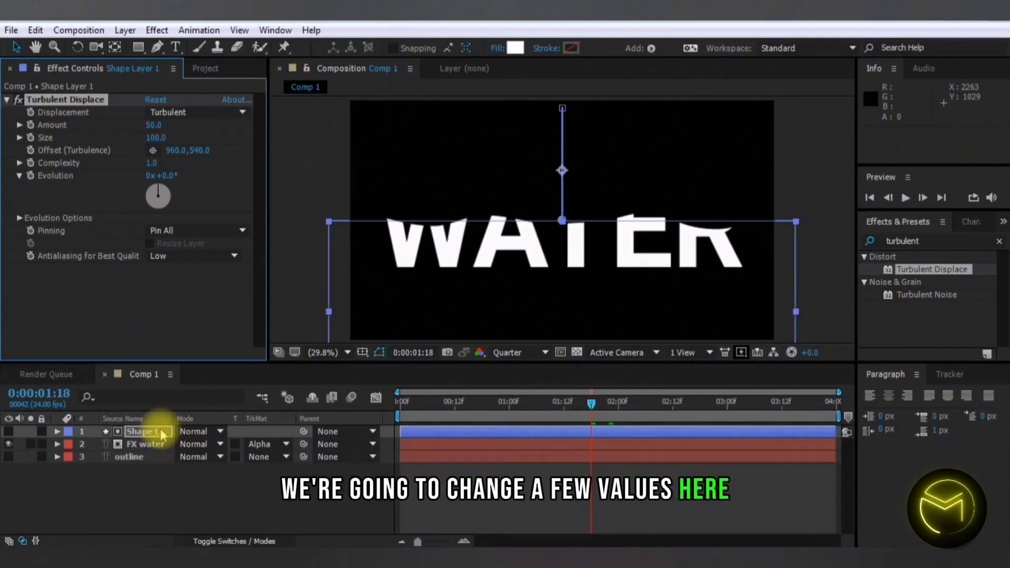
{"action": "left_click", "coordinate": [153, 125]}
{"action": "type", "text": "1"}
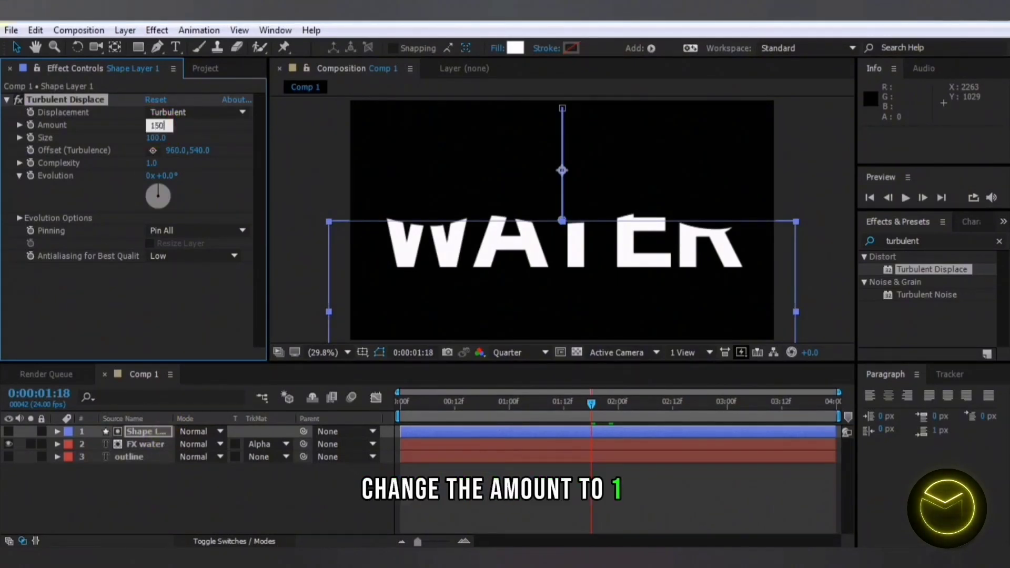
{"action": "type", "text": "50"}
{"action": "key", "text": "Return"}
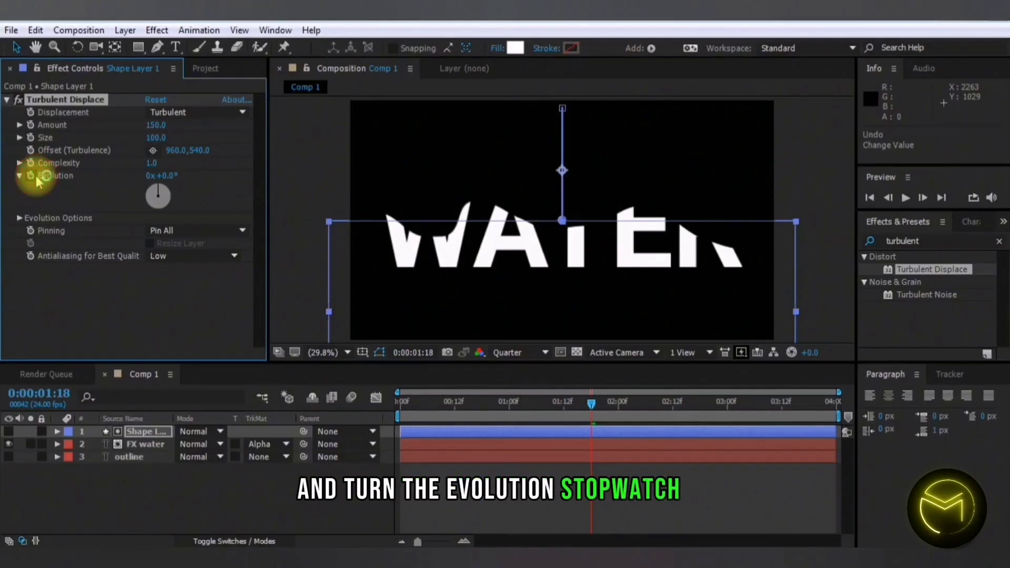
{"action": "left_click", "coordinate": [31, 176], "text": "alt"}
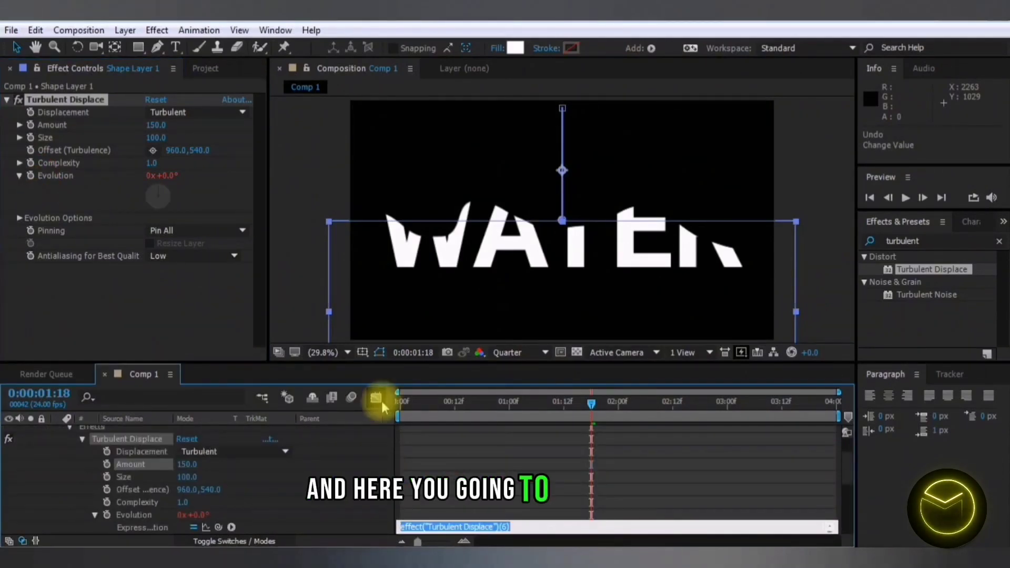
{"action": "type", "text": "time*250"}
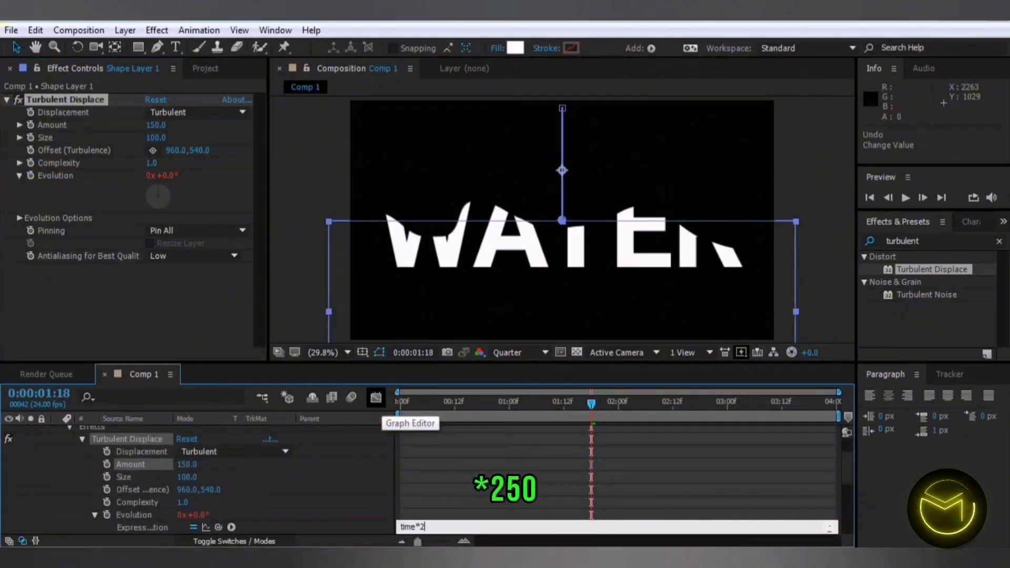
- Commit the Evolution expression and add Roughen Edges with Border 30 and Scale 170
{"action": "left_click", "coordinate": [792, 270]}
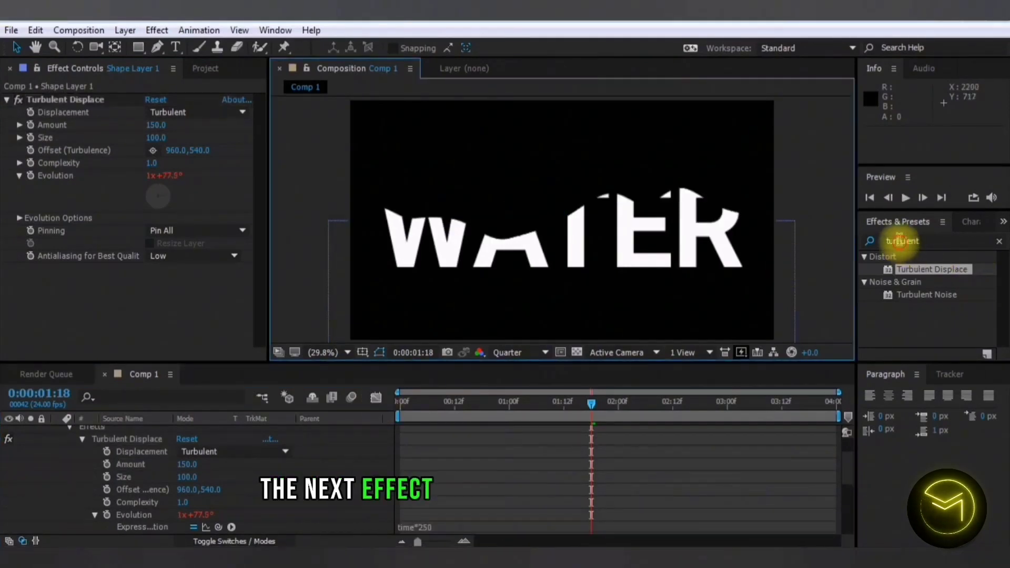
{"action": "left_click", "coordinate": [900, 241]}
{"action": "type", "text": "roughe"}
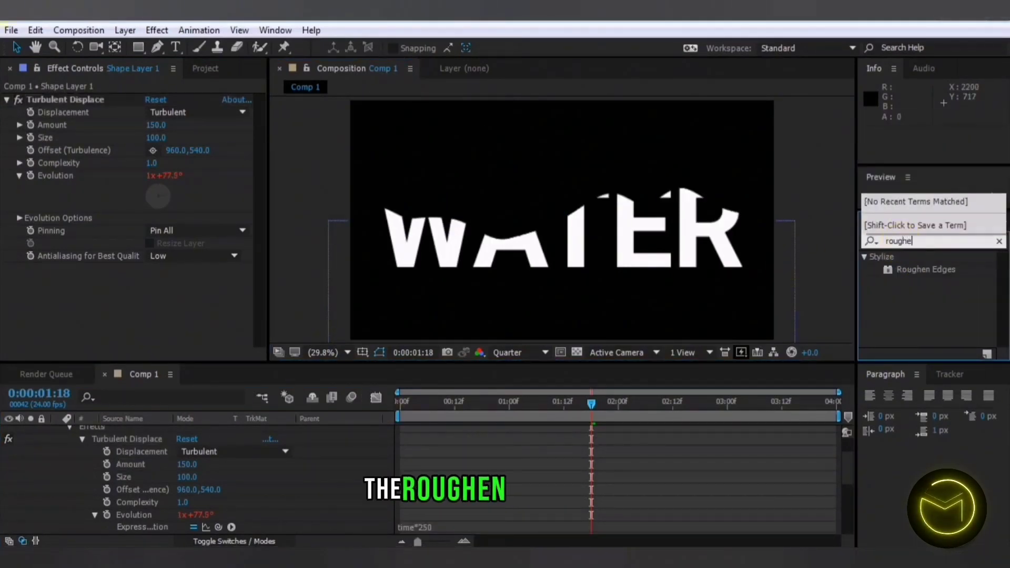
{"action": "type", "text": "n"}
{"action": "left_click_drag", "start_coordinate": [919, 274], "coordinate": [166, 236]}
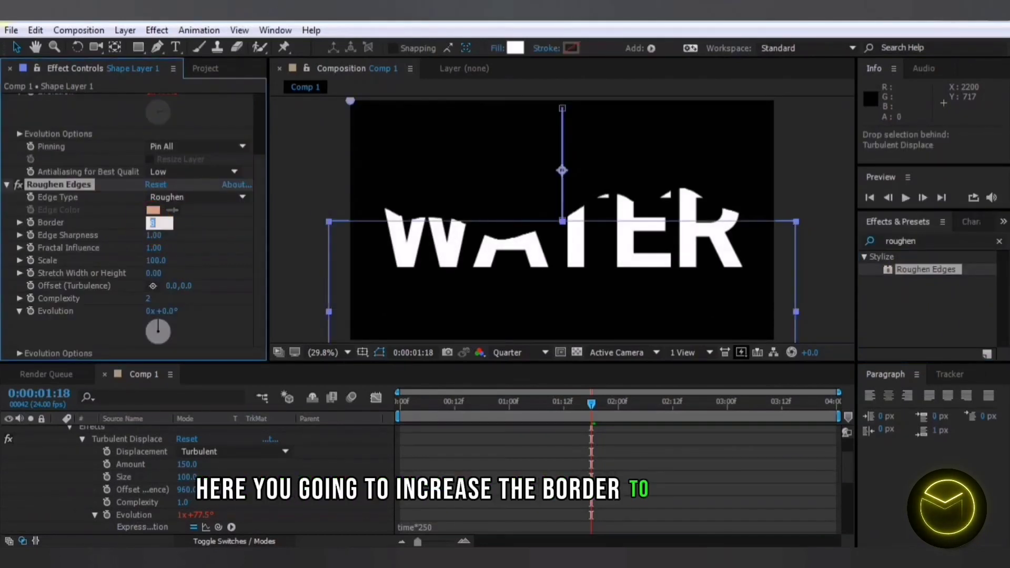
{"action": "key", "text": "Return"}
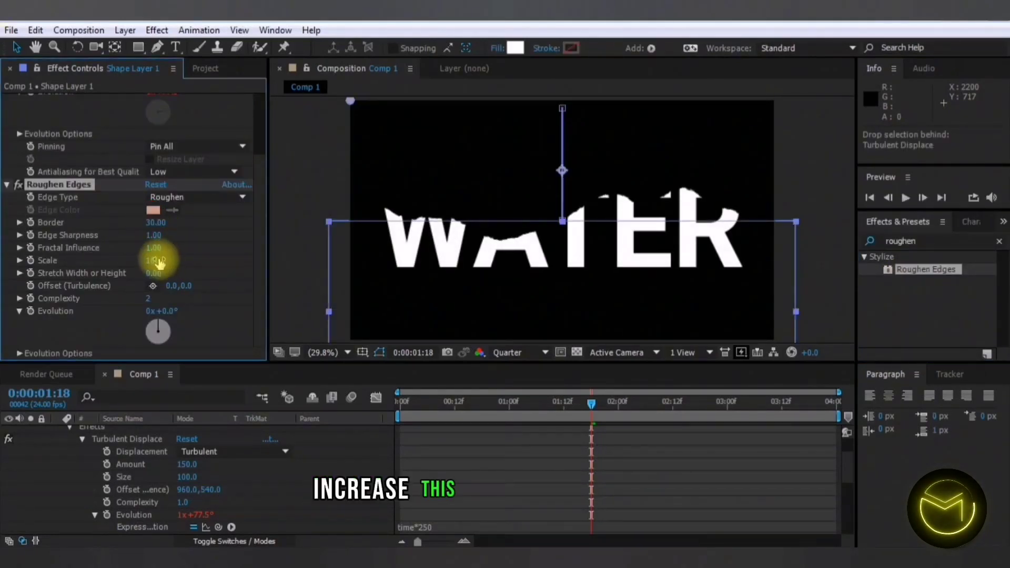
{"action": "type", "text": "1"}
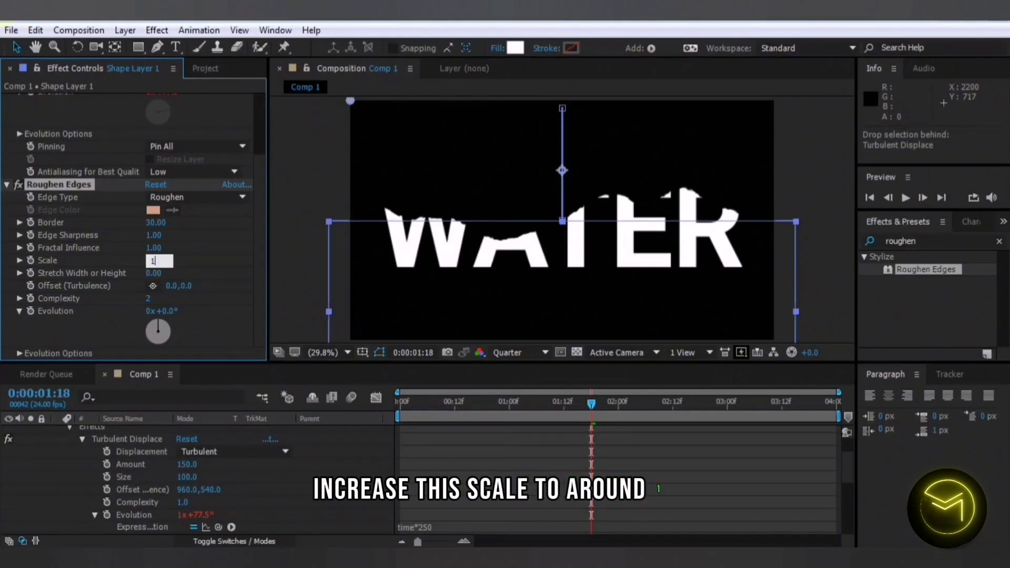
{"action": "type", "text": "70"}
{"action": "left_click", "coordinate": [57, 444]}
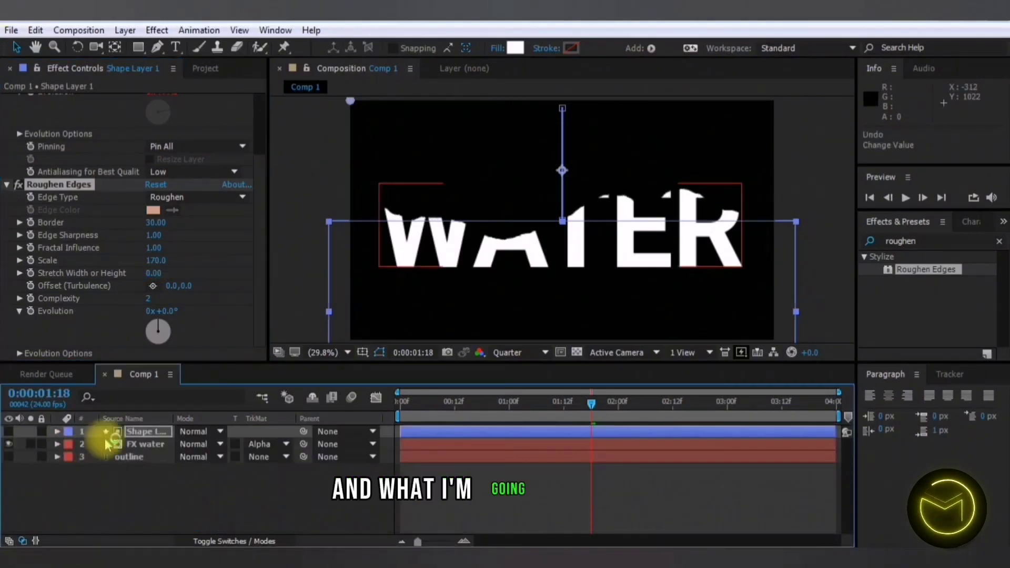
- Pre-compose the shape and FX water layers into a composition named text
{"action": "left_click", "coordinate": [134, 447], "text": "shift"}
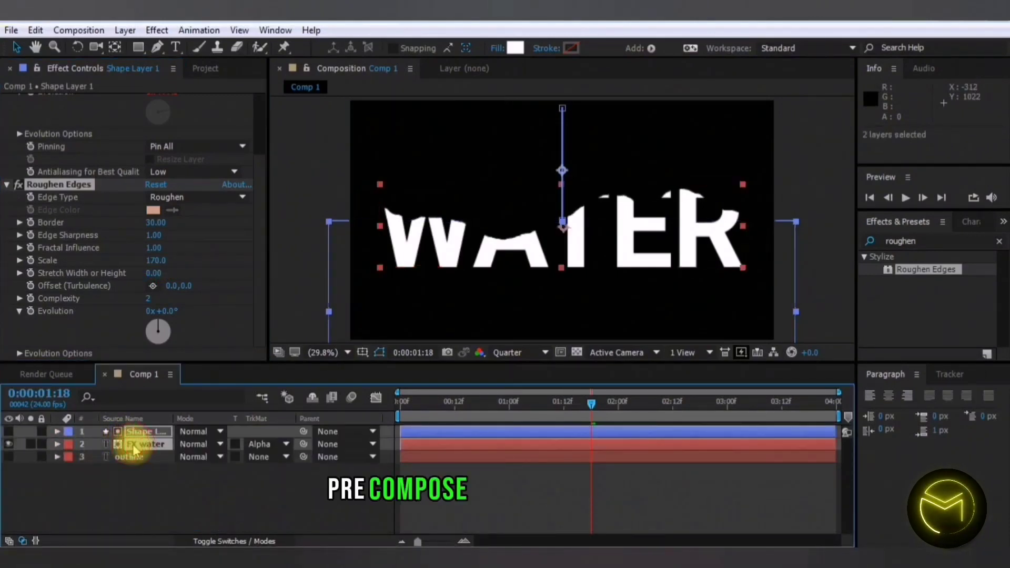
{"action": "right_click", "coordinate": [132, 445]}
{"action": "left_click", "coordinate": [216, 469]}
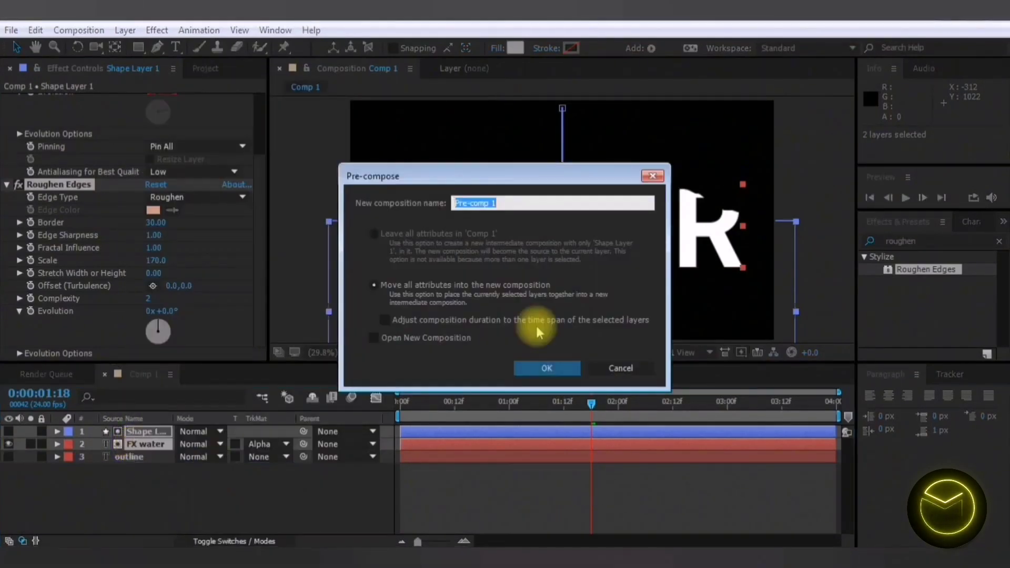
{"action": "type", "text": "text"}
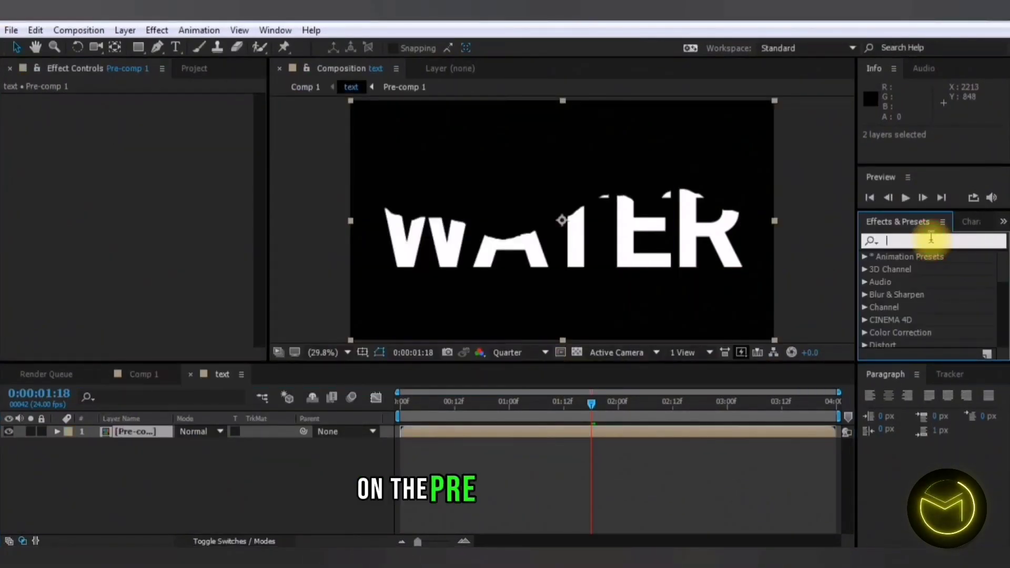
- Apply a Fill effect to the pre-comp and set its colour to blue 0006FF
{"action": "type", "text": "fill"}
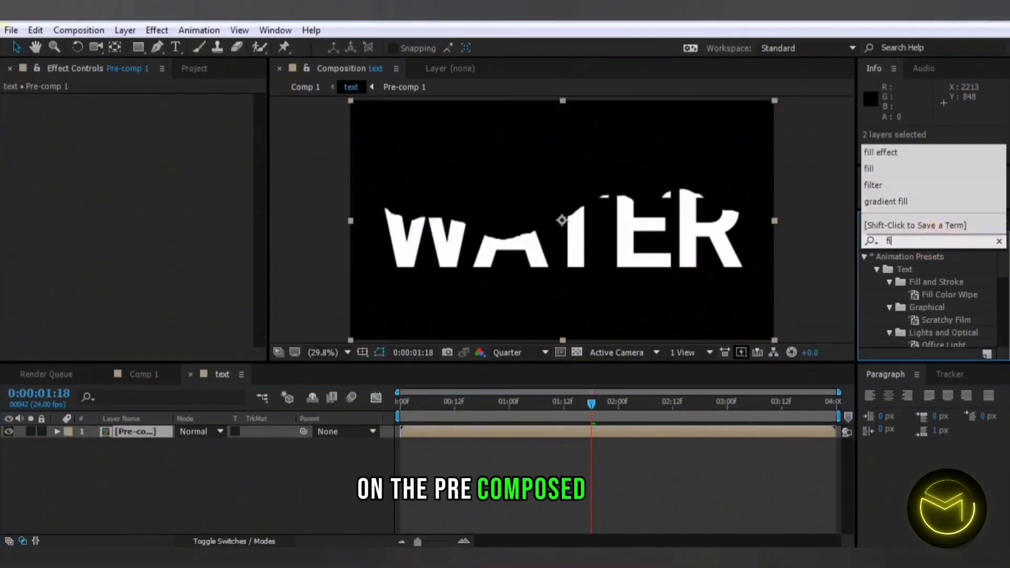
{"action": "left_click", "coordinate": [902, 333]}
{"action": "left_click_drag", "start_coordinate": [903, 333], "coordinate": [149, 433]}
{"action": "left_click", "coordinate": [153, 137]}
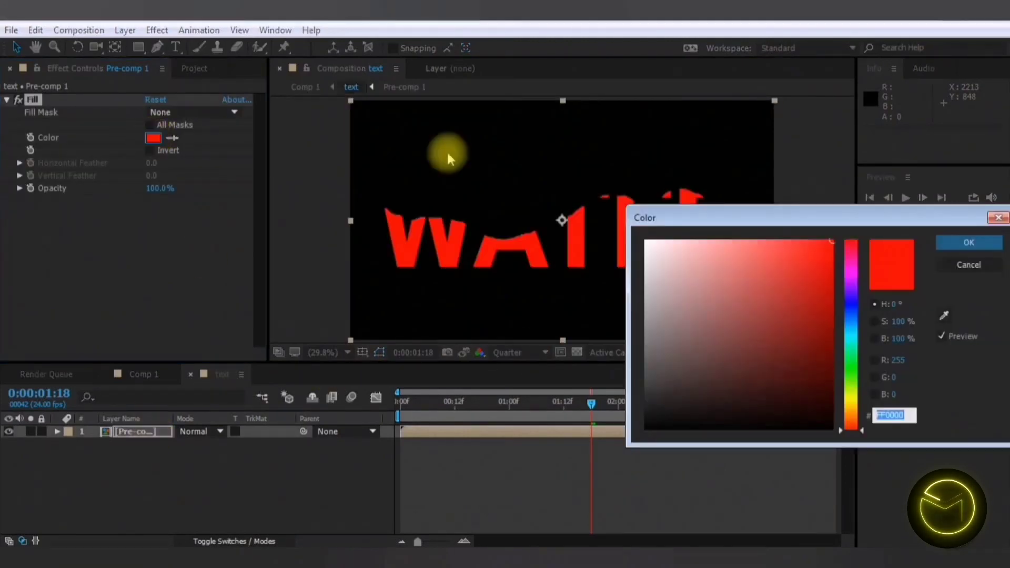
{"action": "left_click", "coordinate": [974, 265]}
{"action": "left_click", "coordinate": [154, 139]}
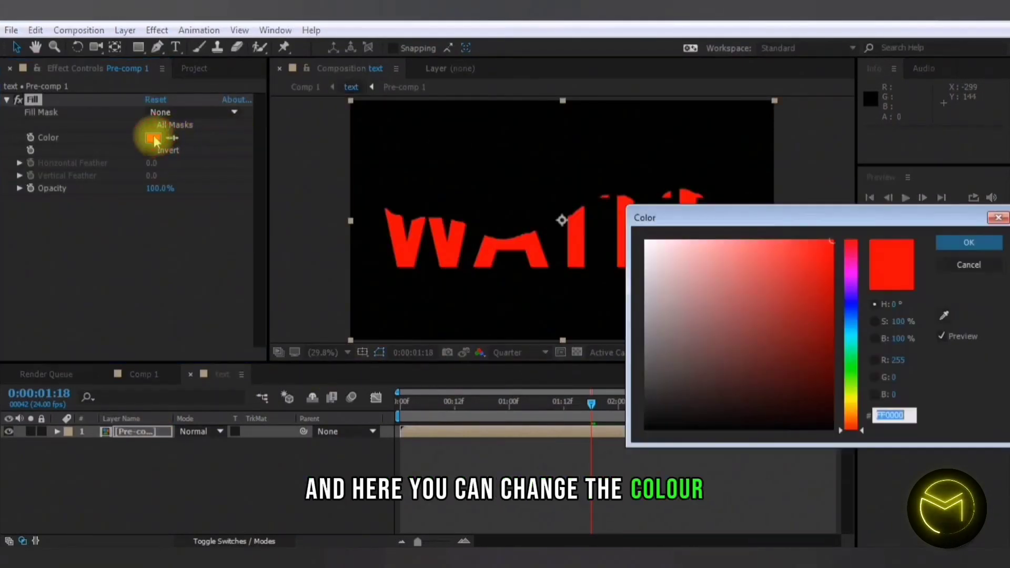
{"action": "left_click", "coordinate": [851, 304]}
{"action": "left_click", "coordinate": [979, 247]}
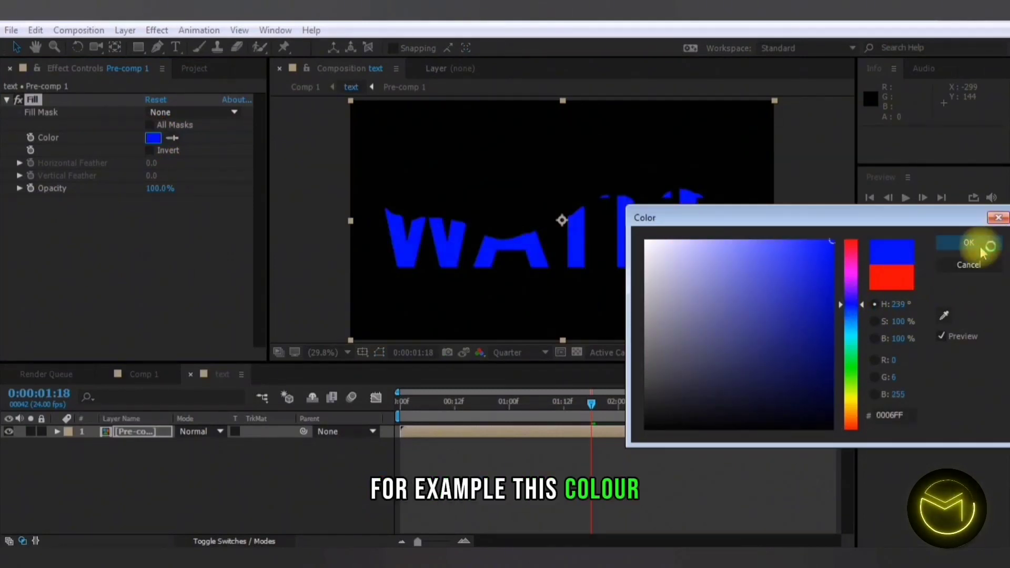
{"action": "left_click", "coordinate": [131, 433]}
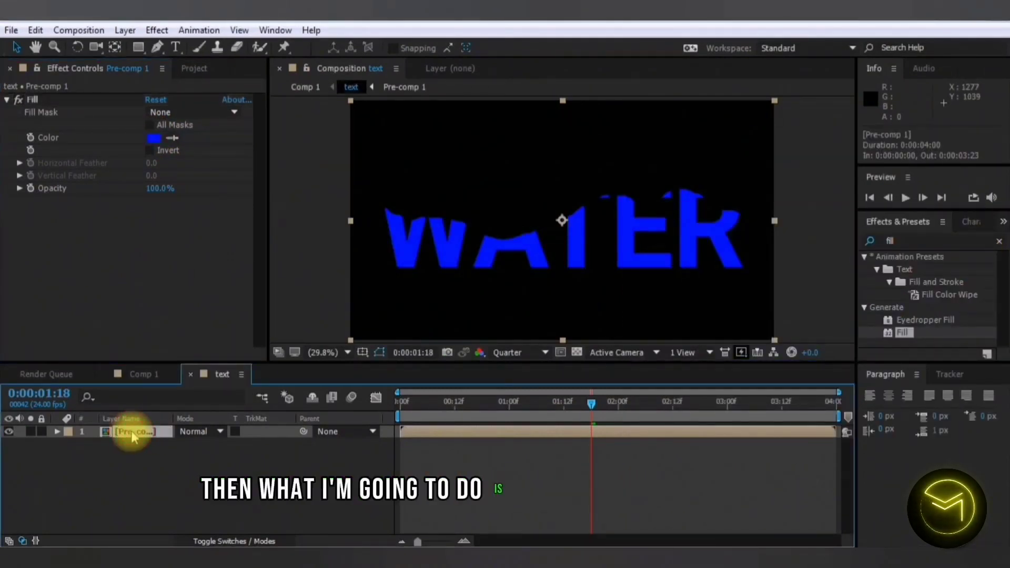
- Duplicate the pre-comp layer twice and give the second copy a light blue fill
{"action": "key", "text": "ctrl+d"}
{"action": "key", "text": "ctrl+d"}
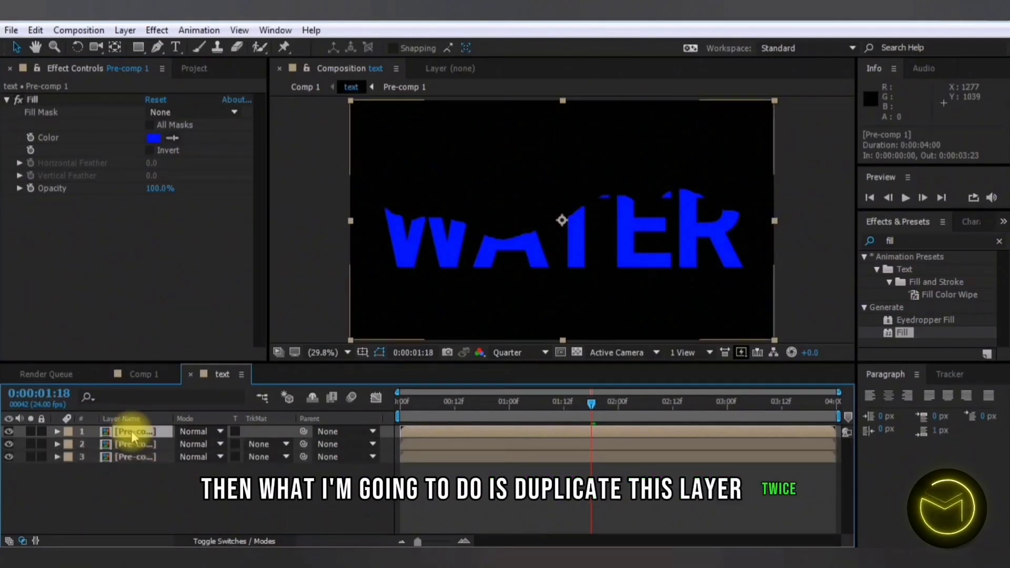
{"action": "left_click", "coordinate": [137, 446]}
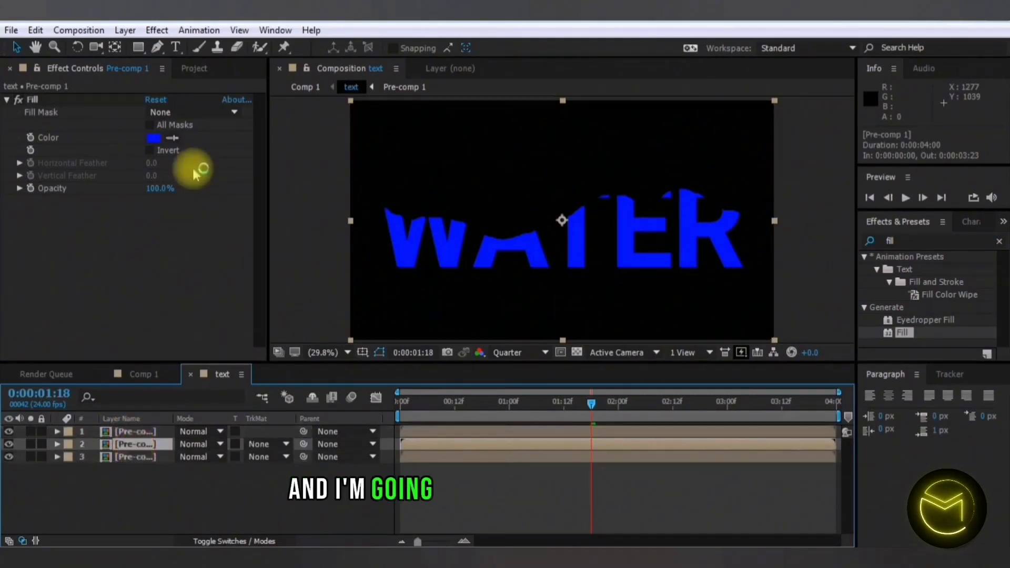
{"action": "left_click", "coordinate": [154, 138]}
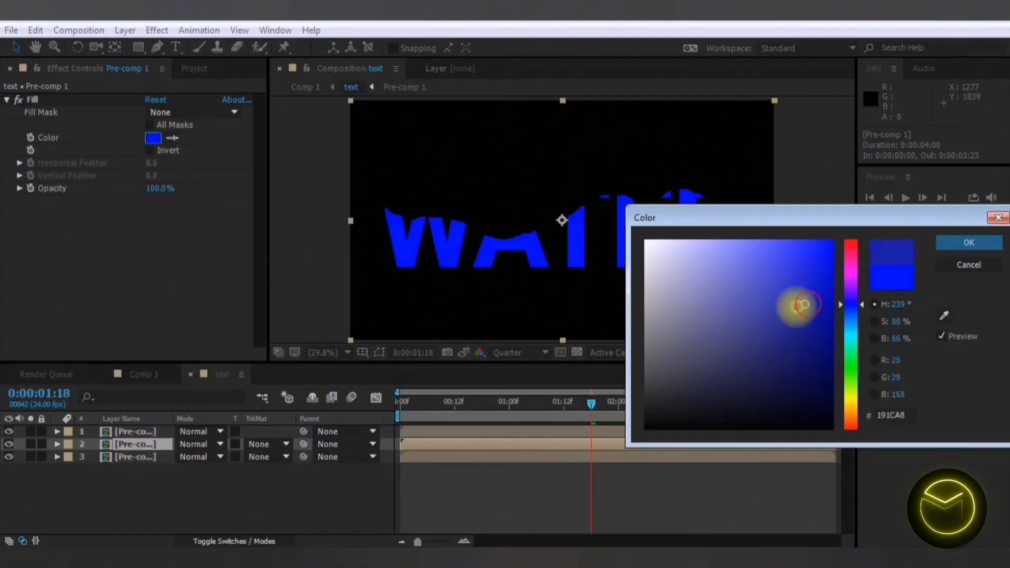
{"action": "mouse_move", "coordinate": [799, 305]}
{"action": "left_mouse_down"}
{"action": "mouse_move", "coordinate": [791, 309]}
{"action": "mouse_move", "coordinate": [850, 320]}
{"action": "left_mouse_up"}
{"action": "key", "text": "Return"}
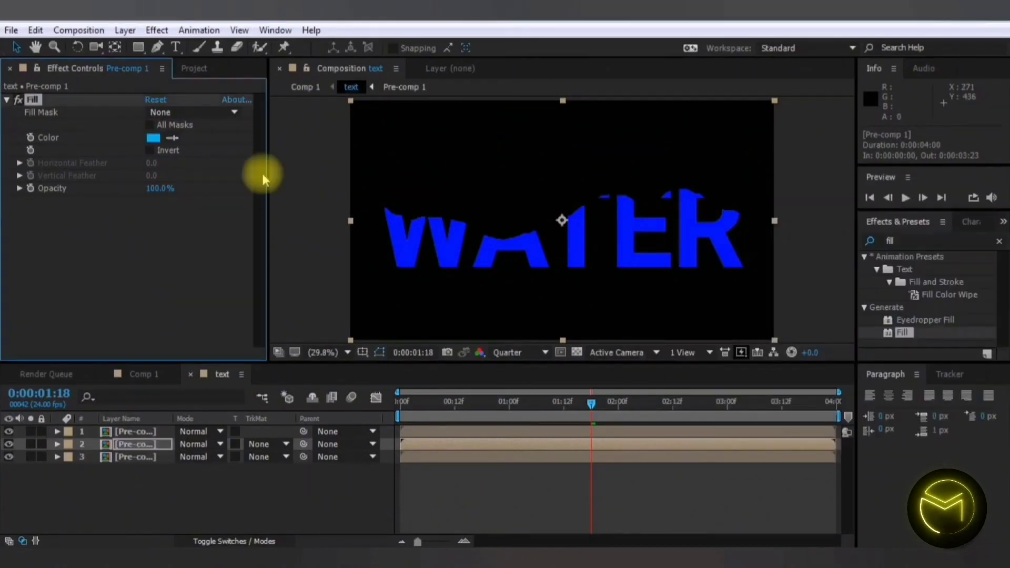
- Set the top copy's Fill colour to white
{"action": "left_click", "coordinate": [145, 432]}
{"action": "left_click", "coordinate": [153, 139]}
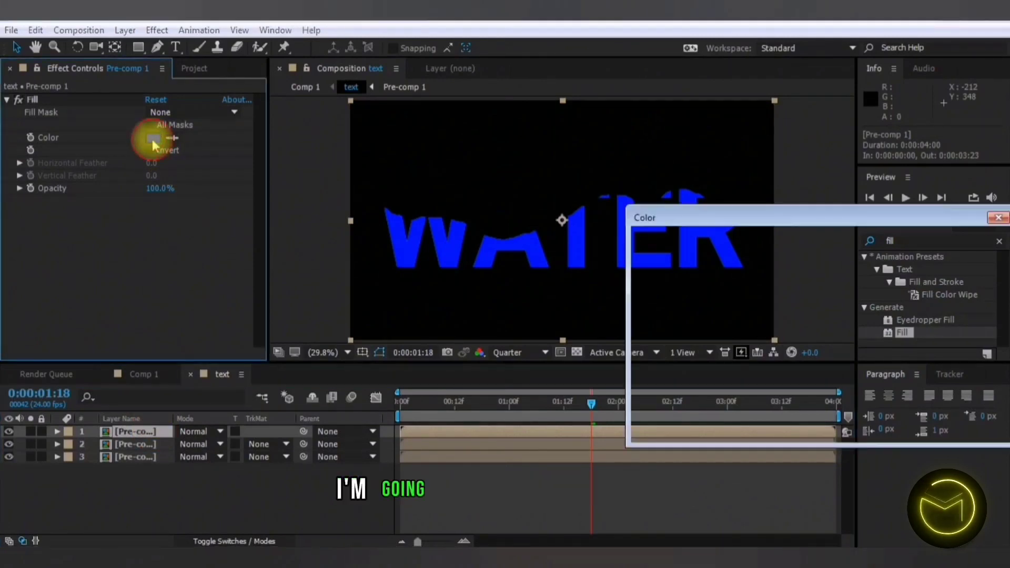
{"action": "left_click_drag", "start_coordinate": [688, 300], "coordinate": [603, 213]}
{"action": "key", "text": "Return"}
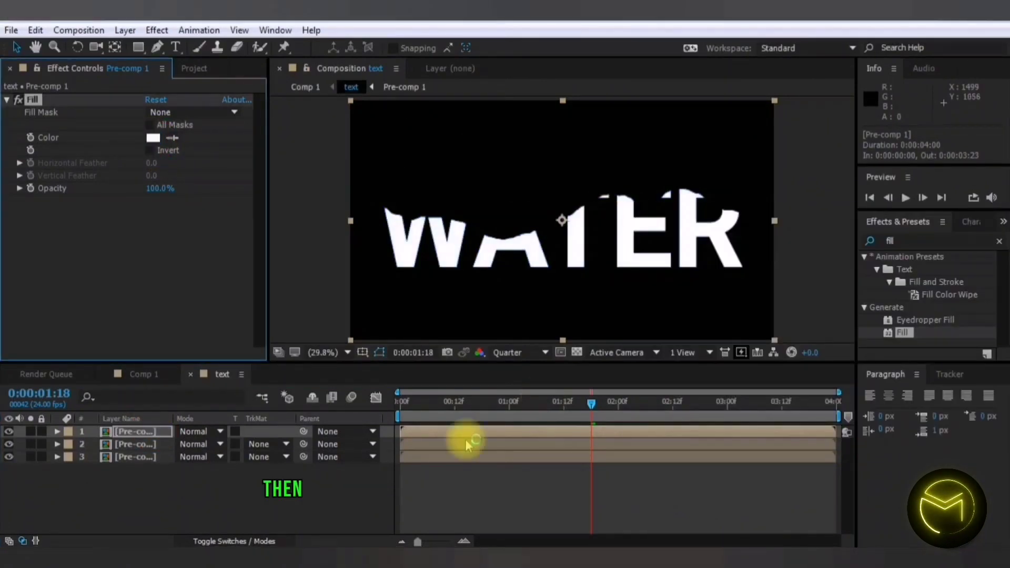
- Delay the light-blue layer by two frames on the timeline
{"action": "left_click", "coordinate": [424, 444]}
{"action": "key", "text": "Home"}
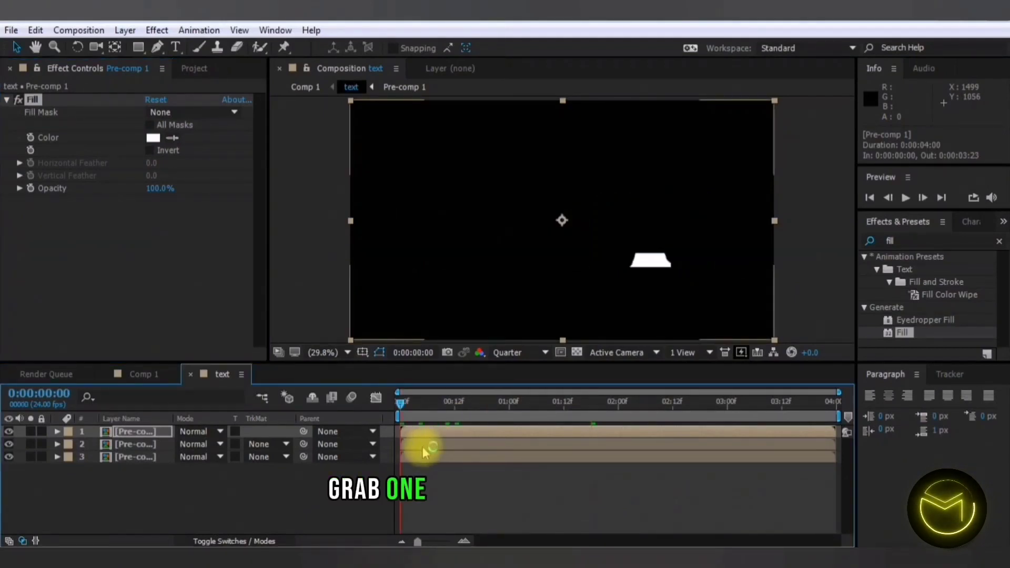
{"action": "left_click_drag", "start_coordinate": [423, 448], "coordinate": [476, 430]}
- Preview the staggered waves and set Roughen Edges Fractal Influence to 0
{"action": "key", "text": "space"}
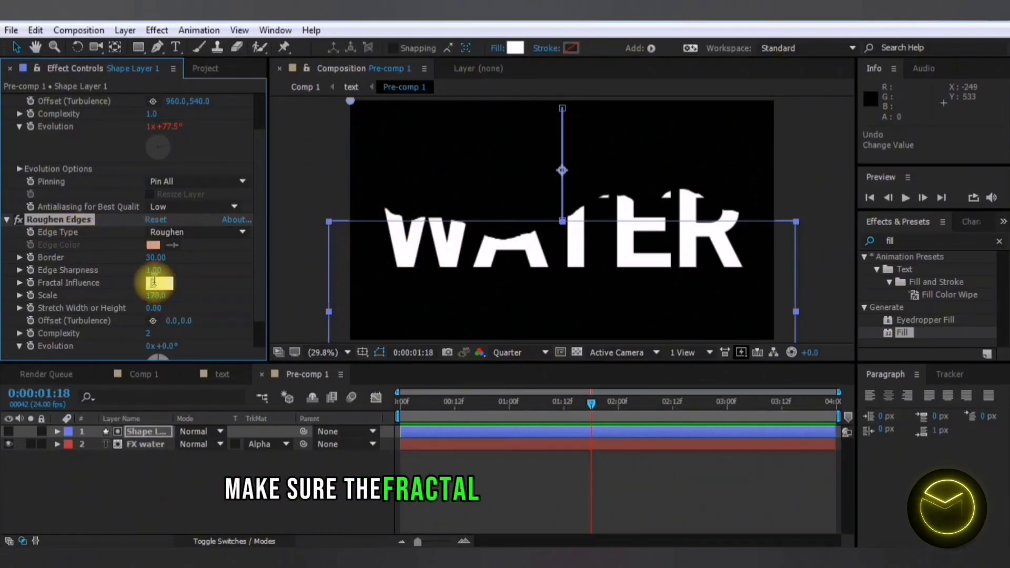
{"action": "type", "text": "0"}
{"action": "left_click", "coordinate": [415, 414]}
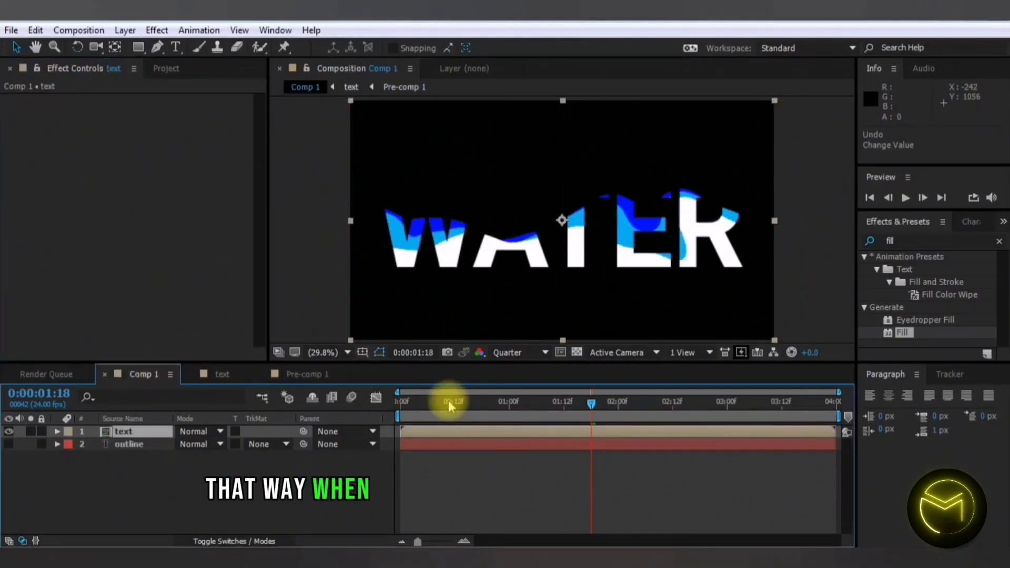
- Preview Comp 1, make the outline layer visible again, and replay from the start
{"action": "key", "text": "Home"}
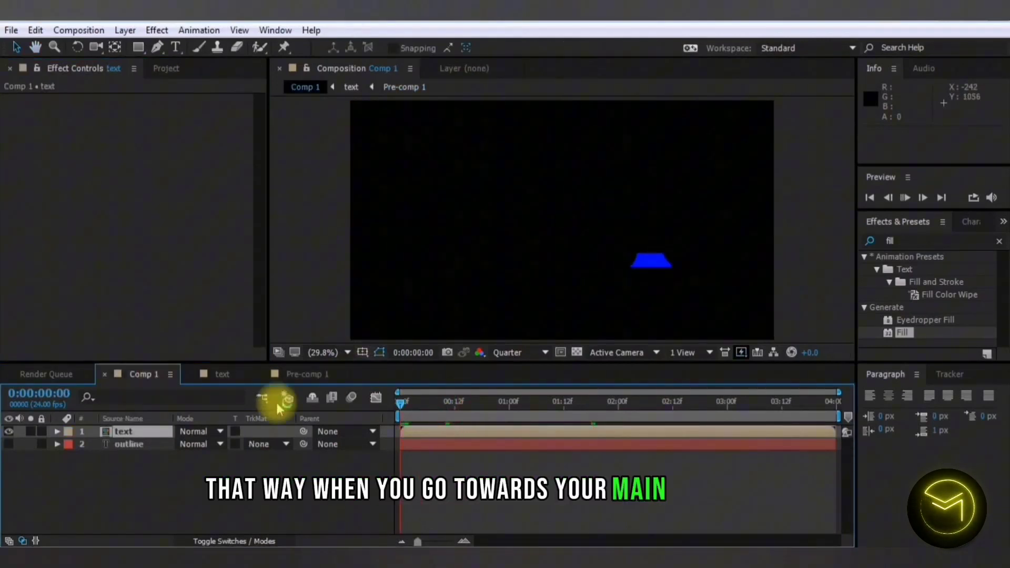
{"action": "key", "text": "space"}
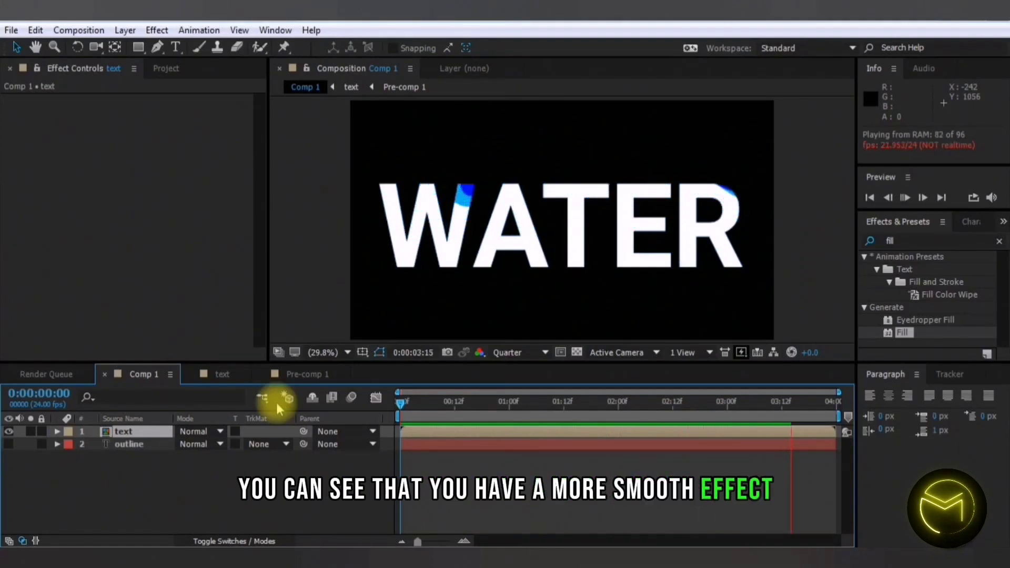
{"action": "key", "text": "space"}
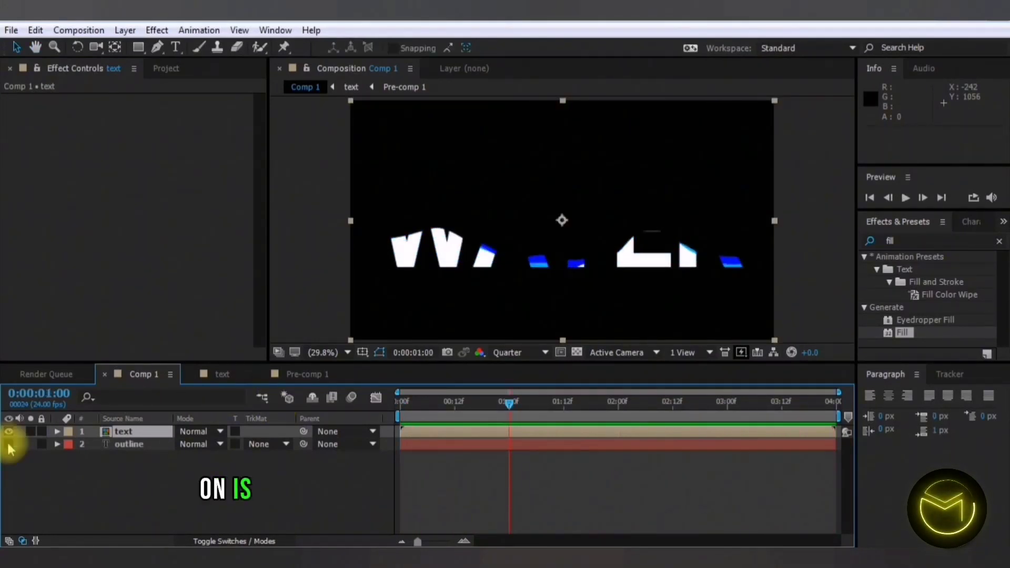
{"action": "left_click", "coordinate": [9, 444]}
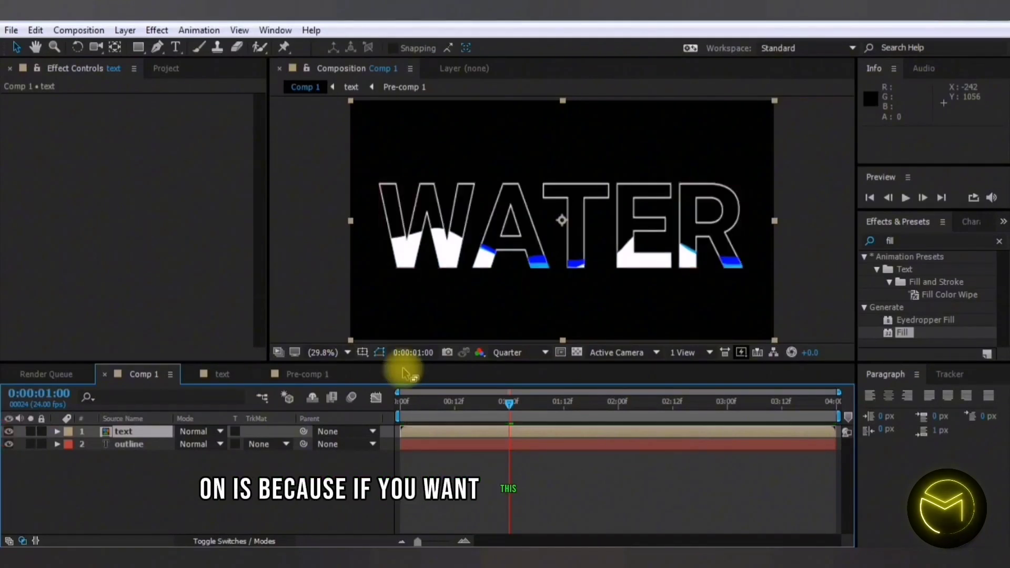
{"action": "left_click", "coordinate": [402, 403]}
{"action": "key", "text": "space"}
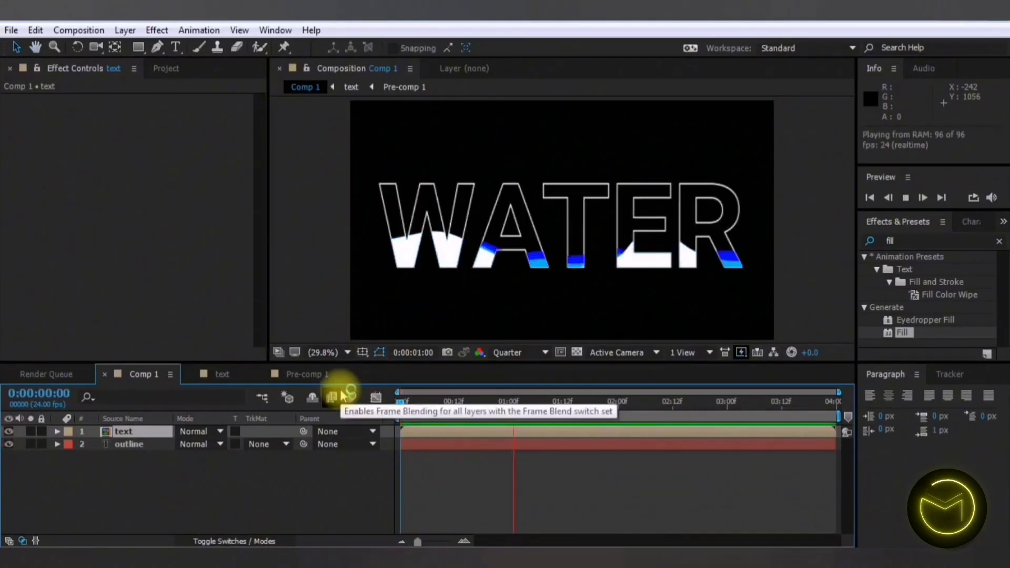